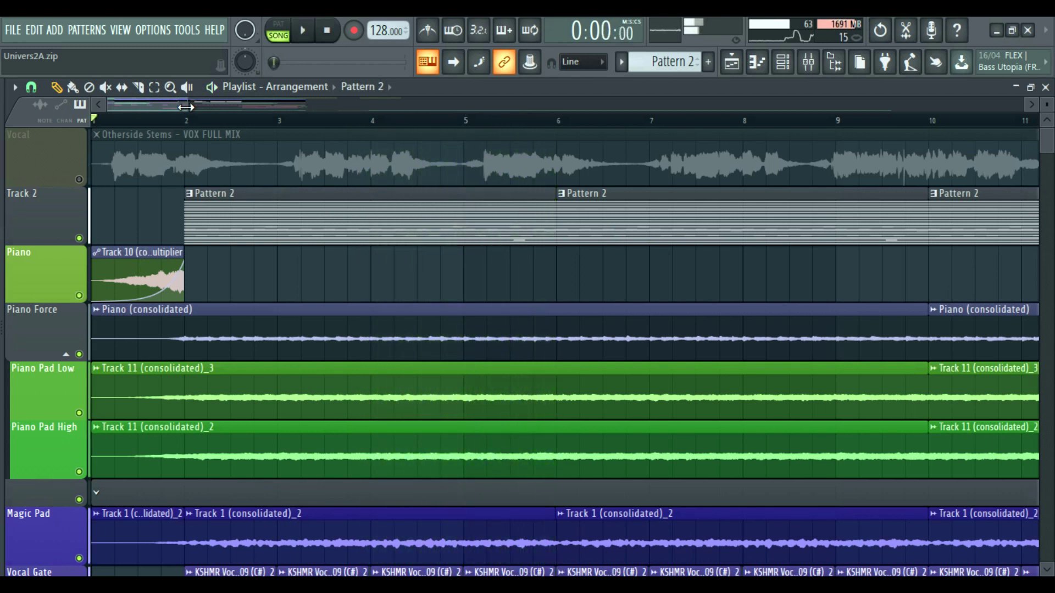
{"action": "key", "text": "space"}
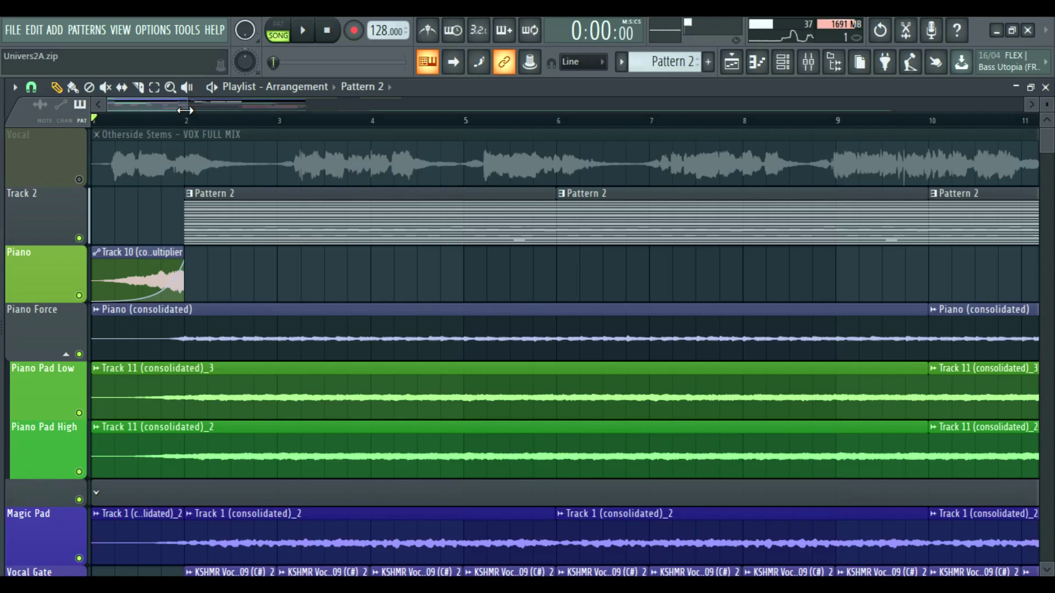
{"action": "left_click_drag", "start_coordinate": [187, 108], "coordinate": [429, 108]}
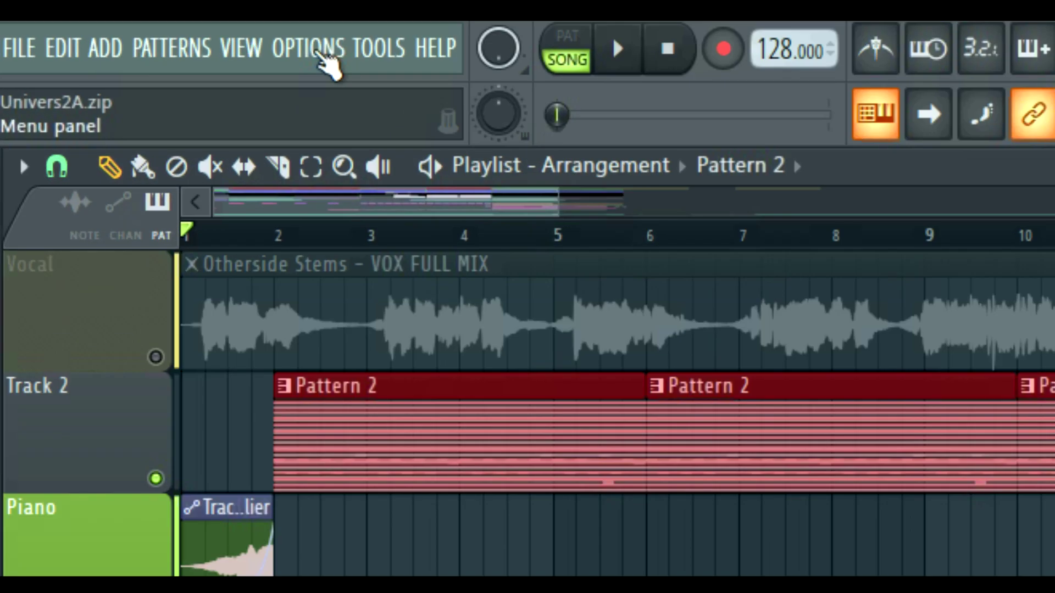
Step: In the audio settings, try FL Studio ASIO buffer lengths of 2048 and 512 samples, ending on 256
{"action": "left_click", "coordinate": [155, 31]}
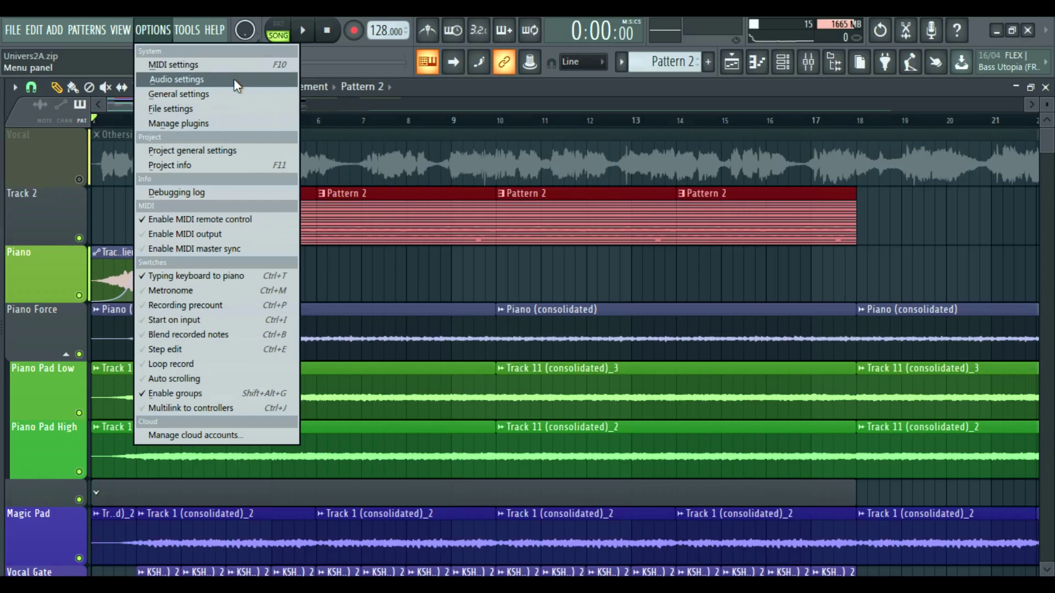
{"action": "left_click", "coordinate": [233, 79]}
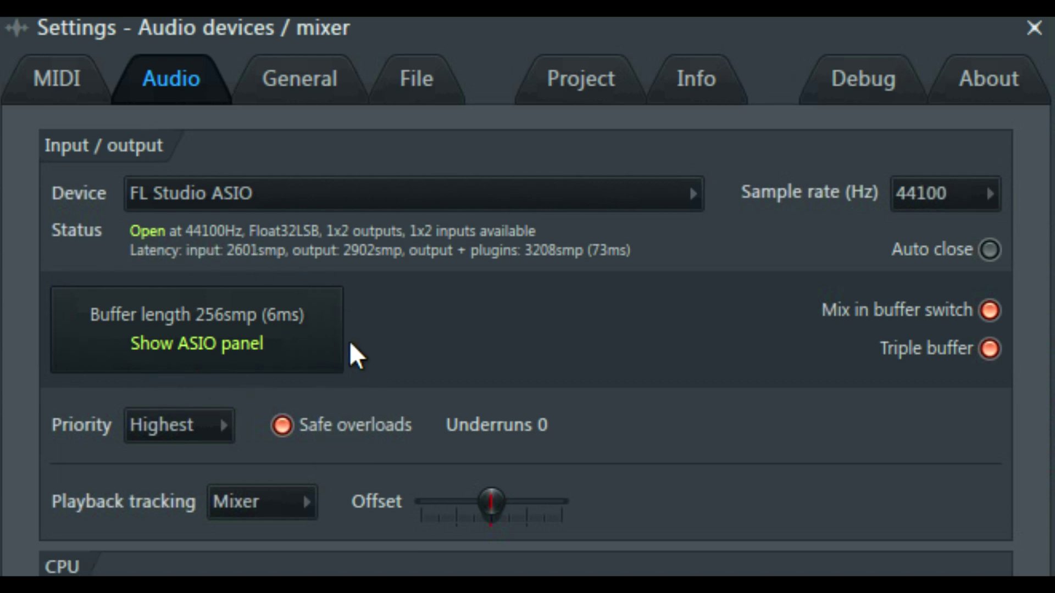
{"action": "left_click", "coordinate": [318, 343]}
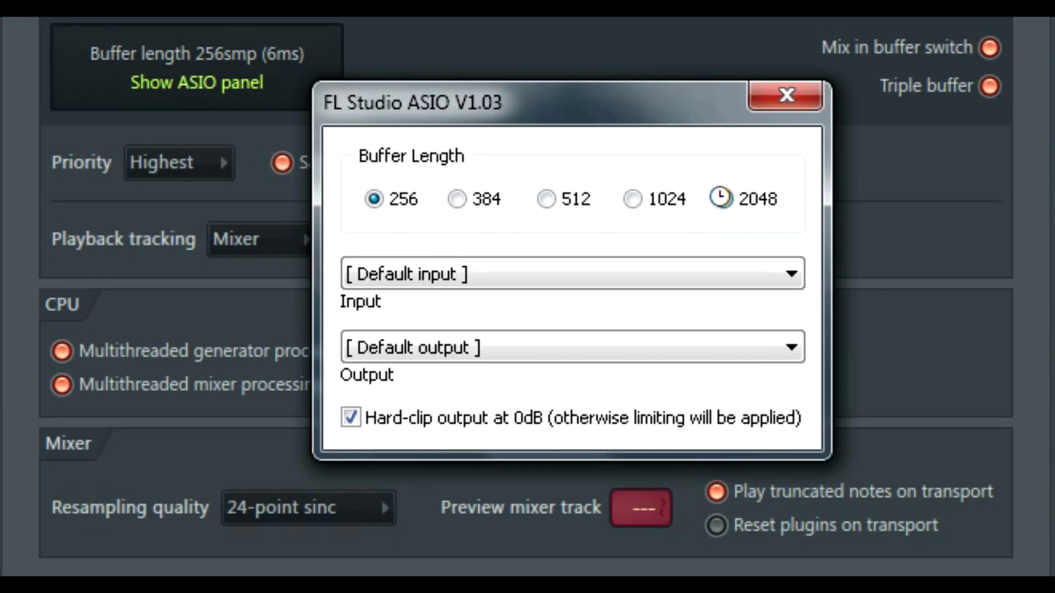
{"action": "left_click", "coordinate": [722, 199]}
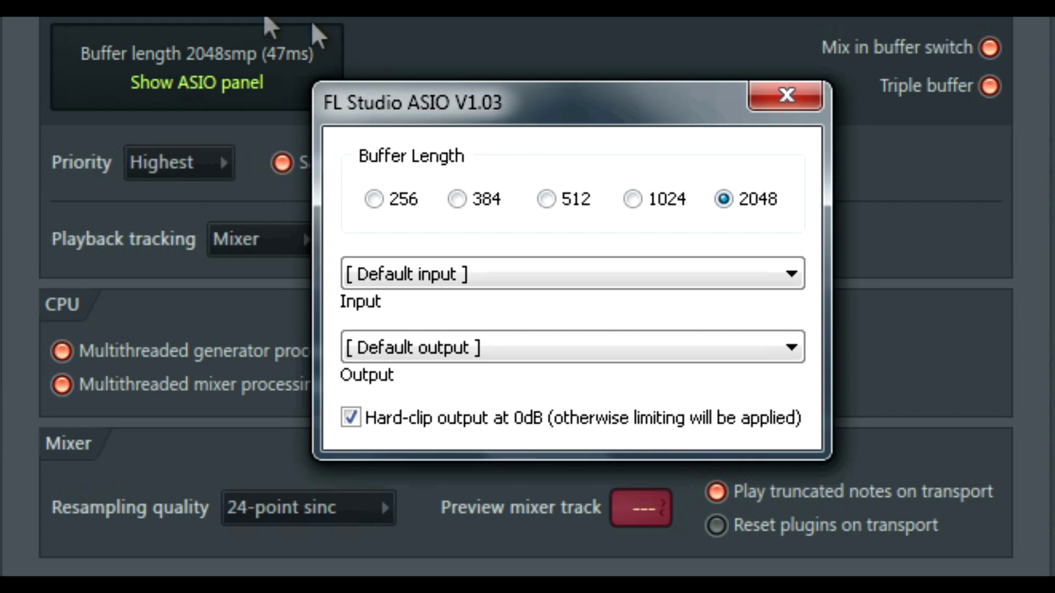
{"action": "left_click", "coordinate": [546, 199]}
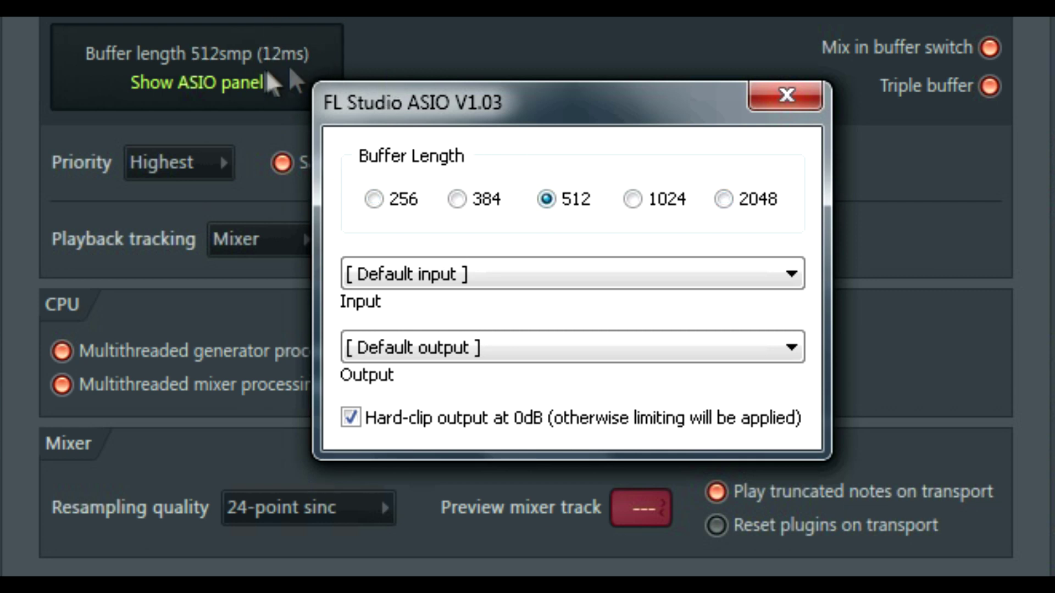
{"action": "left_click", "coordinate": [374, 199]}
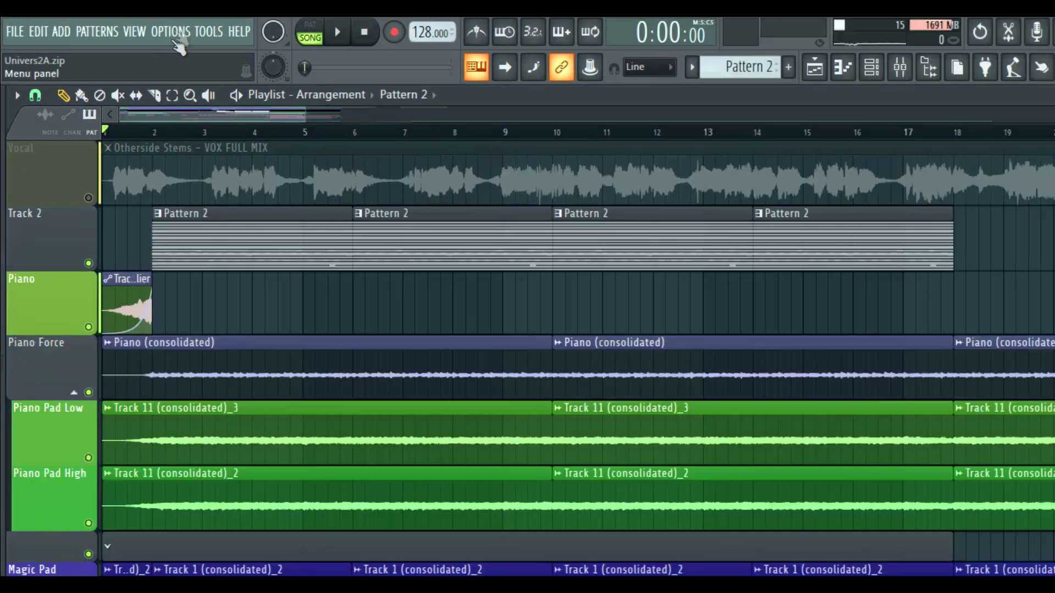
Step: Open the project general settings and bring up the timebase (PPQ) choices
{"action": "left_click", "coordinate": [174, 29]}
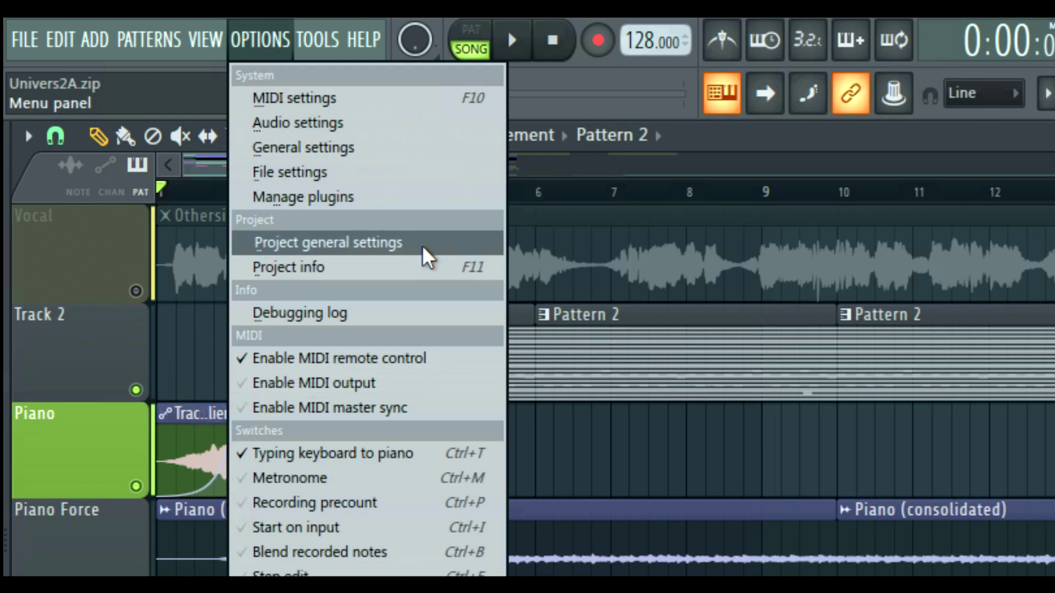
{"action": "left_click", "coordinate": [433, 245]}
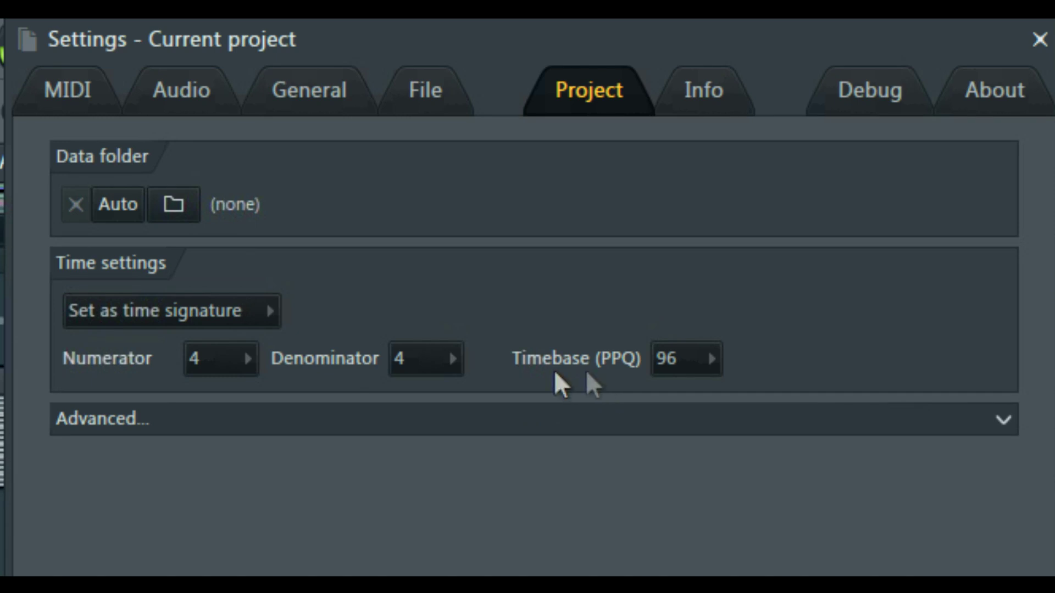
{"action": "left_click", "coordinate": [708, 362]}
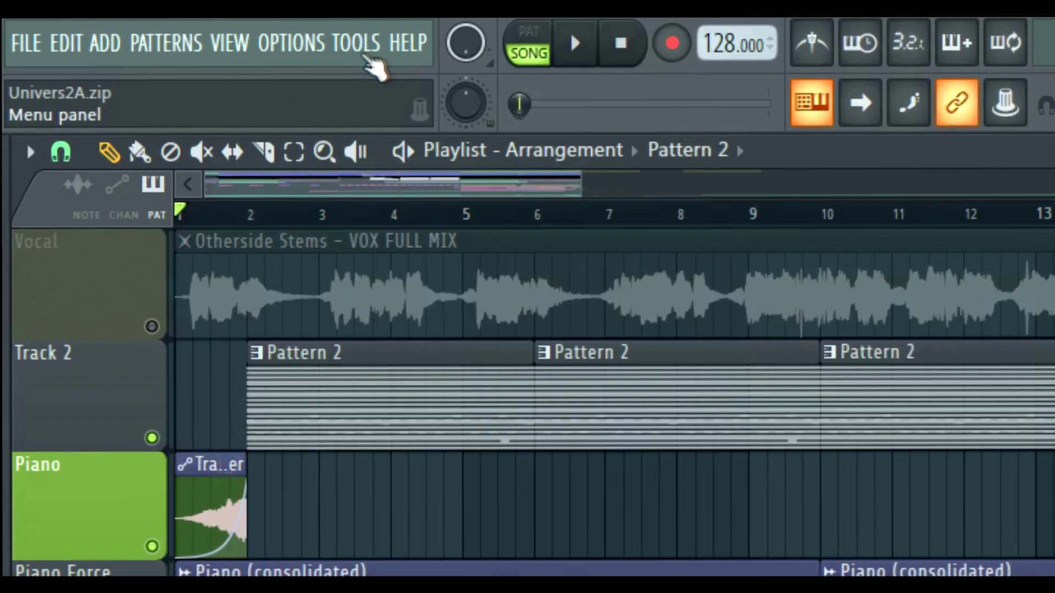
Step: Select all unused channels in the project with the Select unused channels macro
{"action": "left_click", "coordinate": [253, 36]}
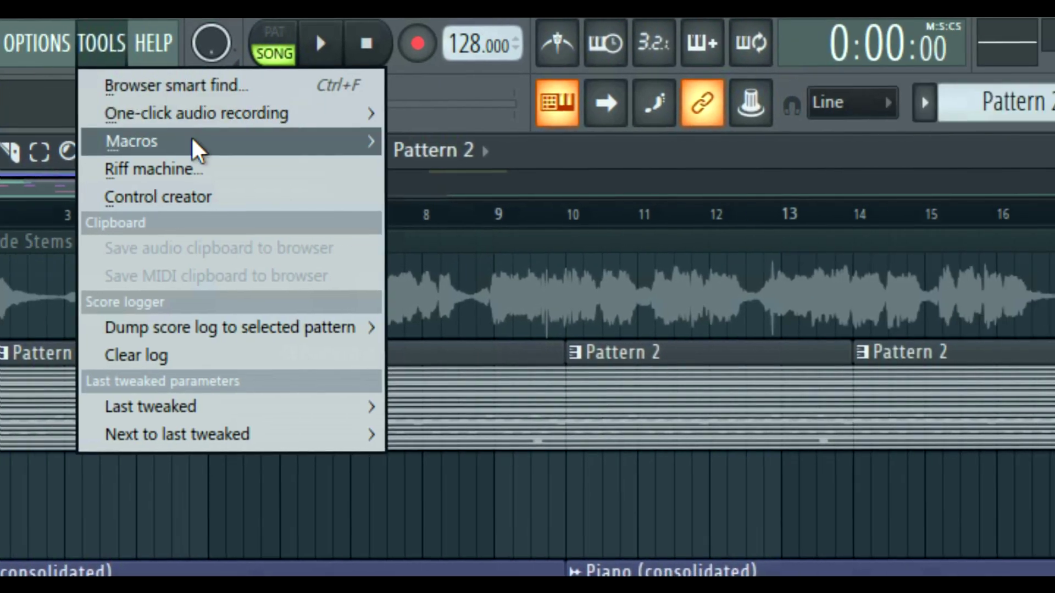
{"action": "mouse_move", "coordinate": [385, 140]}
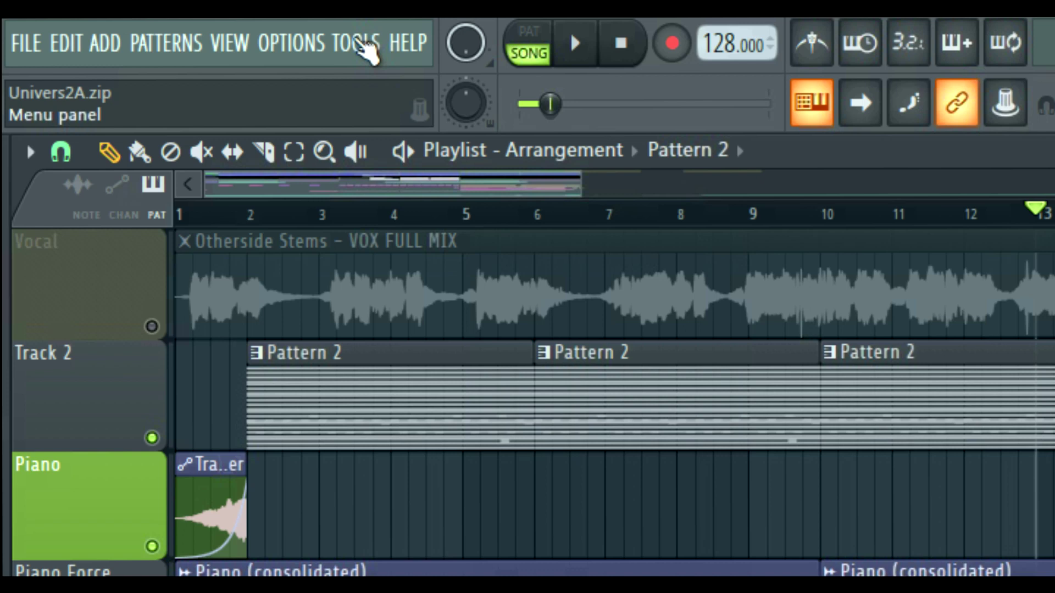
{"action": "left_click", "coordinate": [363, 47]}
{"action": "mouse_move", "coordinate": [609, 147]}
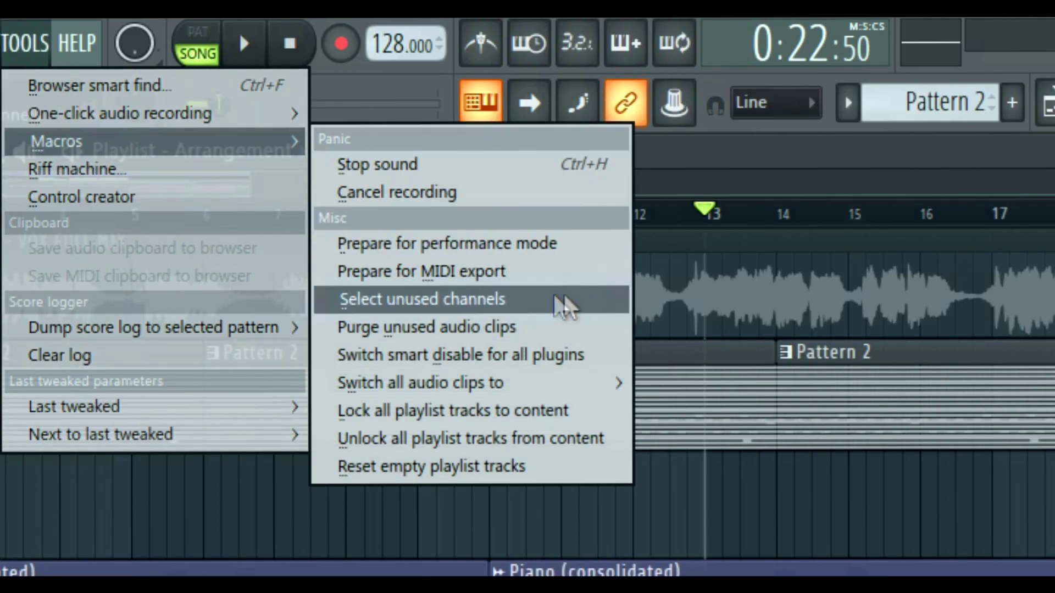
{"action": "left_click", "coordinate": [558, 305]}
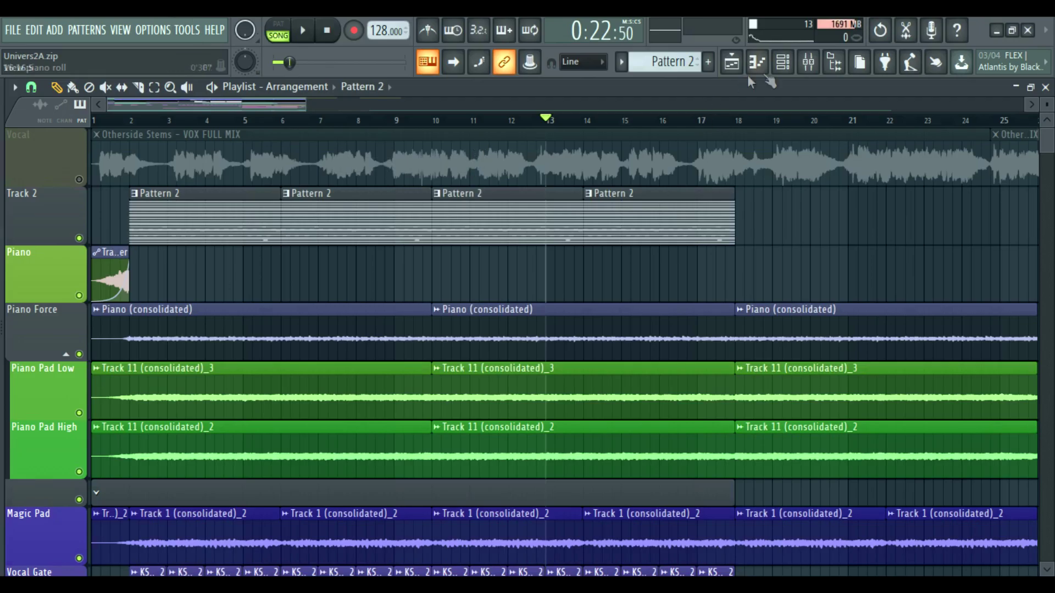
Step: Open the channel rack and delete the selected unused channels
{"action": "left_click", "coordinate": [783, 62]}
{"action": "scroll", "coordinate": [696, 232], "scroll_direction": "down", "scroll_amount": 5}
{"action": "scroll", "coordinate": [695, 234], "scroll_direction": "up", "scroll_amount": 20}
{"action": "left_click_drag", "start_coordinate": [759, 153], "coordinate": [623, 131]}
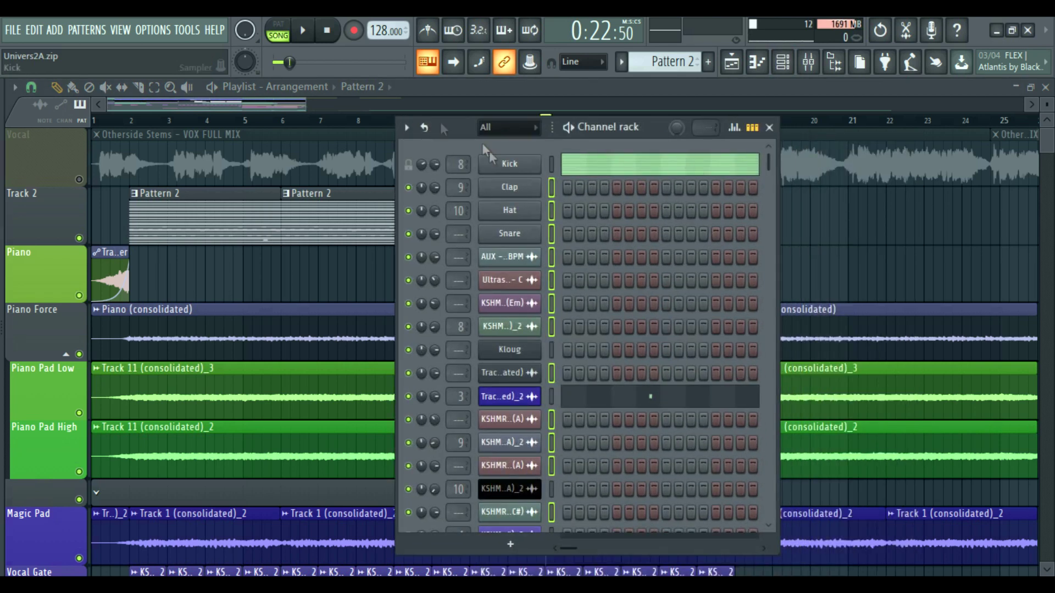
{"action": "left_click", "coordinate": [408, 128]}
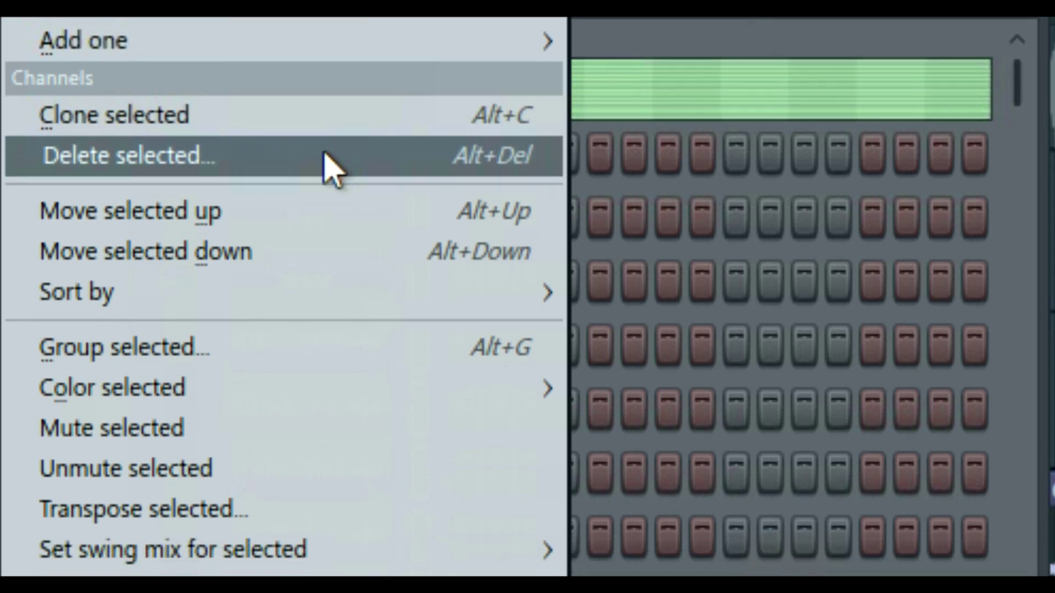
{"action": "left_click", "coordinate": [330, 168]}
{"action": "left_click", "coordinate": [709, 424]}
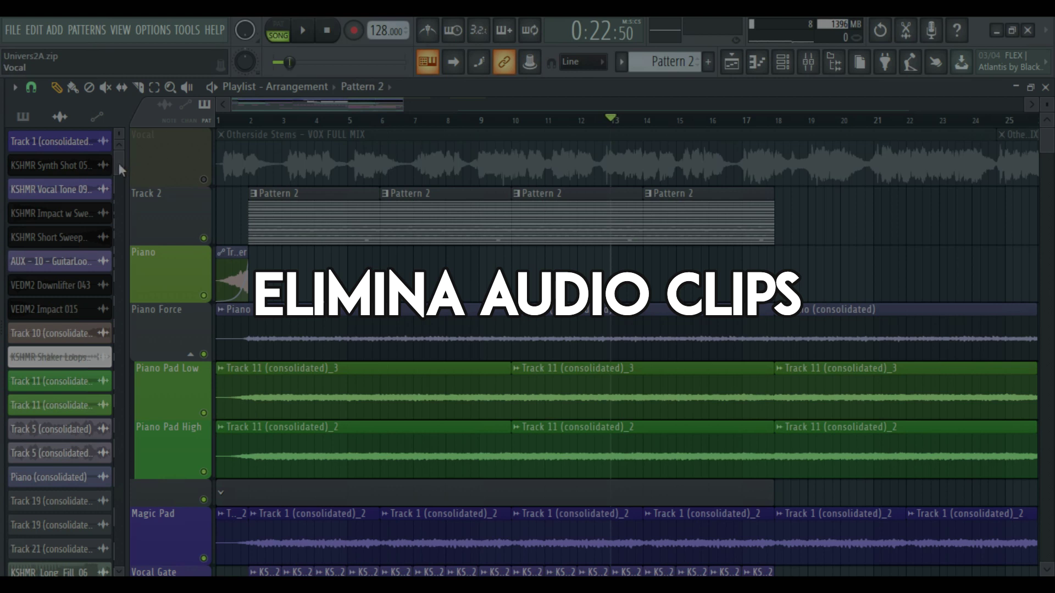
Step: Look through the project's audio clips beside the playlist and bring up the project macros
{"action": "scroll", "coordinate": [94, 219], "scroll_direction": "down", "scroll_amount": 10}
{"action": "scroll", "coordinate": [82, 264], "scroll_direction": "up", "scroll_amount": 8}
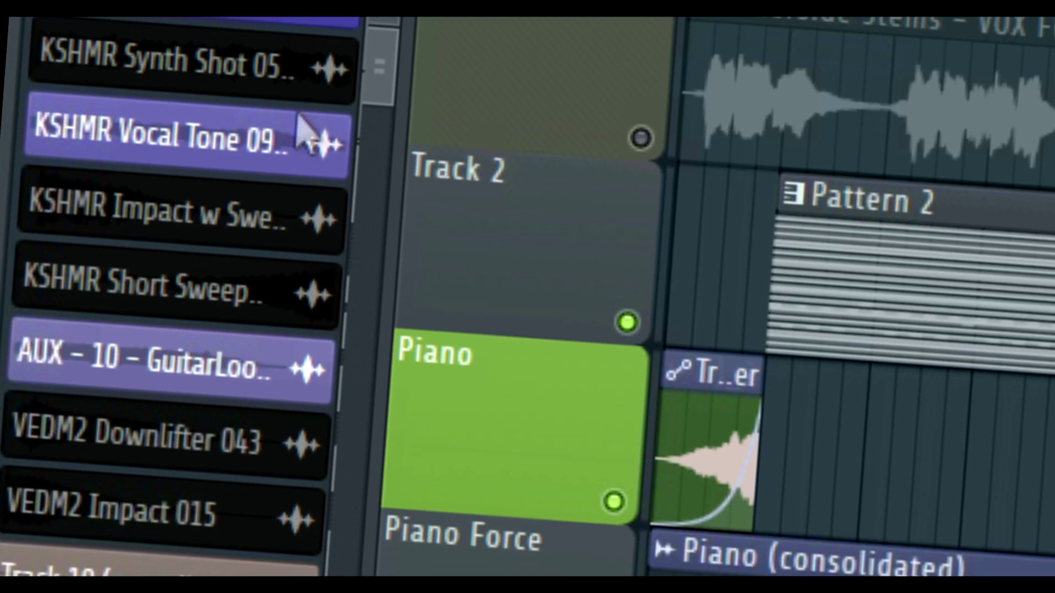
{"action": "scroll", "coordinate": [99, 187], "scroll_direction": "down", "scroll_amount": 10}
{"action": "scroll", "coordinate": [176, 308], "scroll_direction": "down", "scroll_amount": 10}
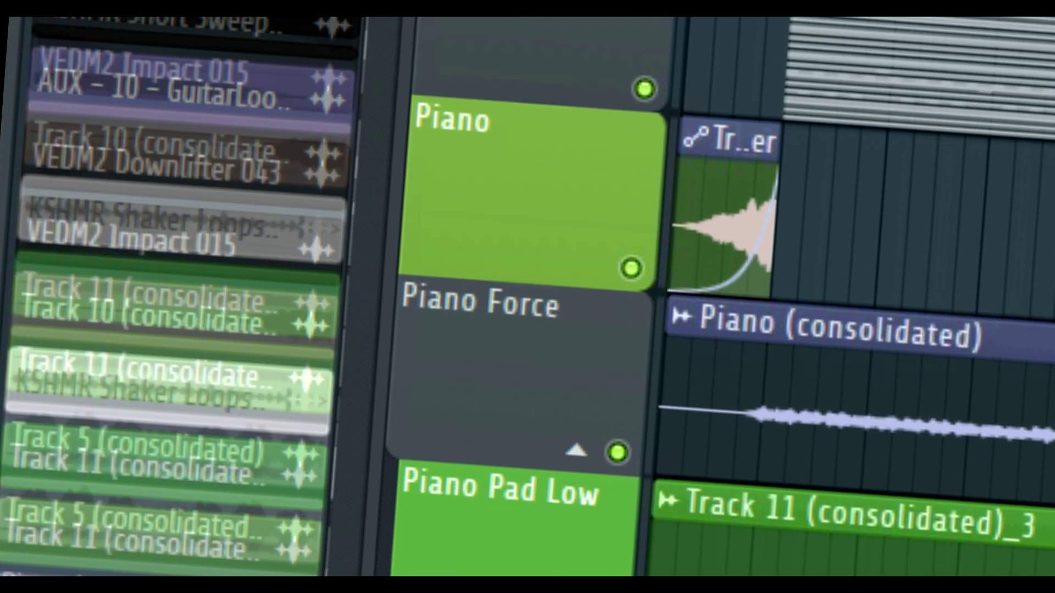
{"action": "scroll", "coordinate": [176, 307], "scroll_direction": "up", "scroll_amount": 2}
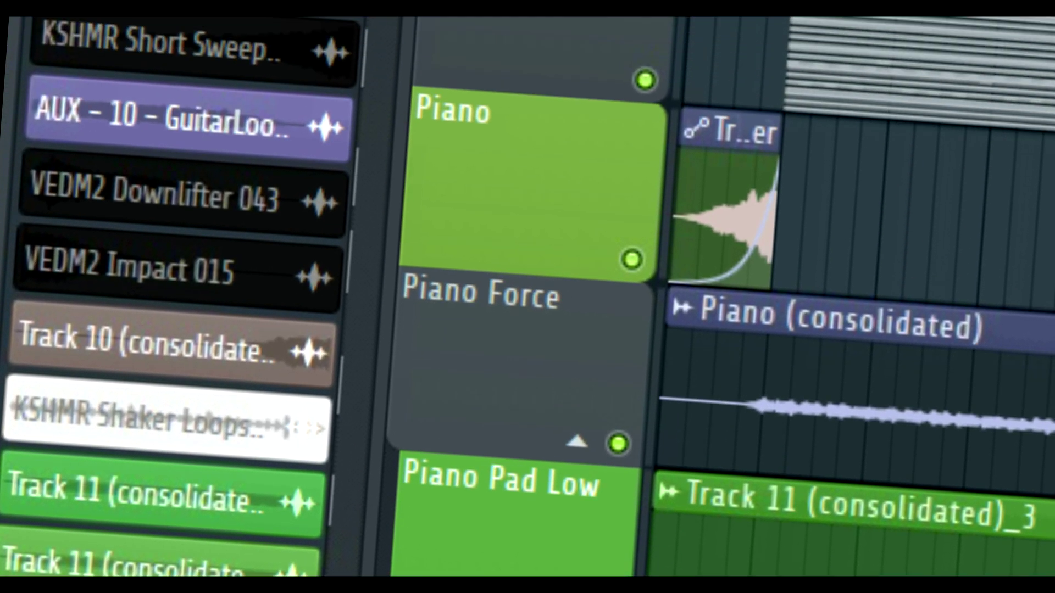
{"action": "left_click_drag", "start_coordinate": [385, 44], "coordinate": [423, 257]}
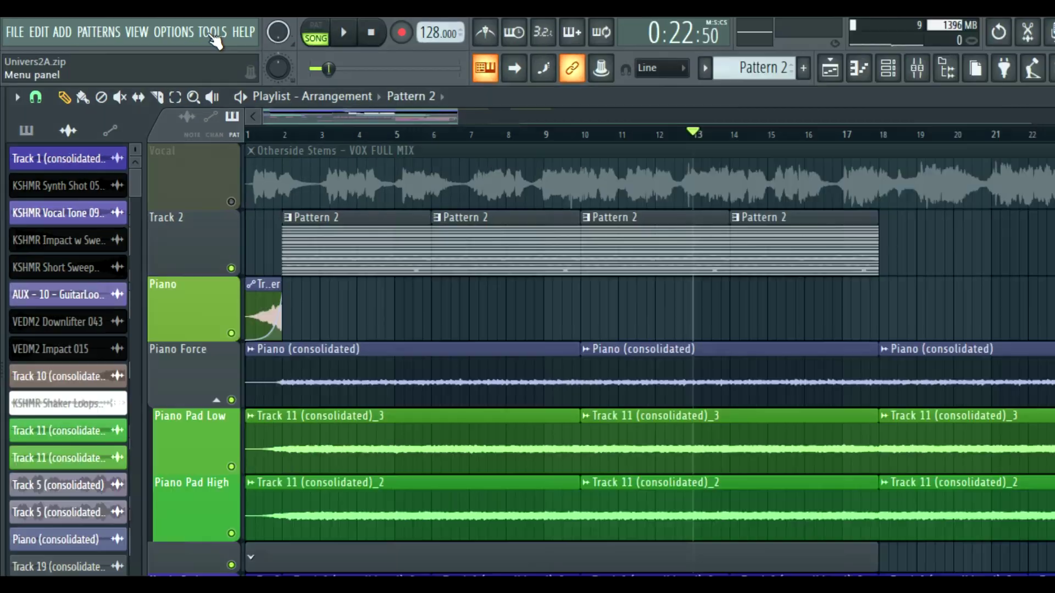
{"action": "left_click", "coordinate": [187, 30]}
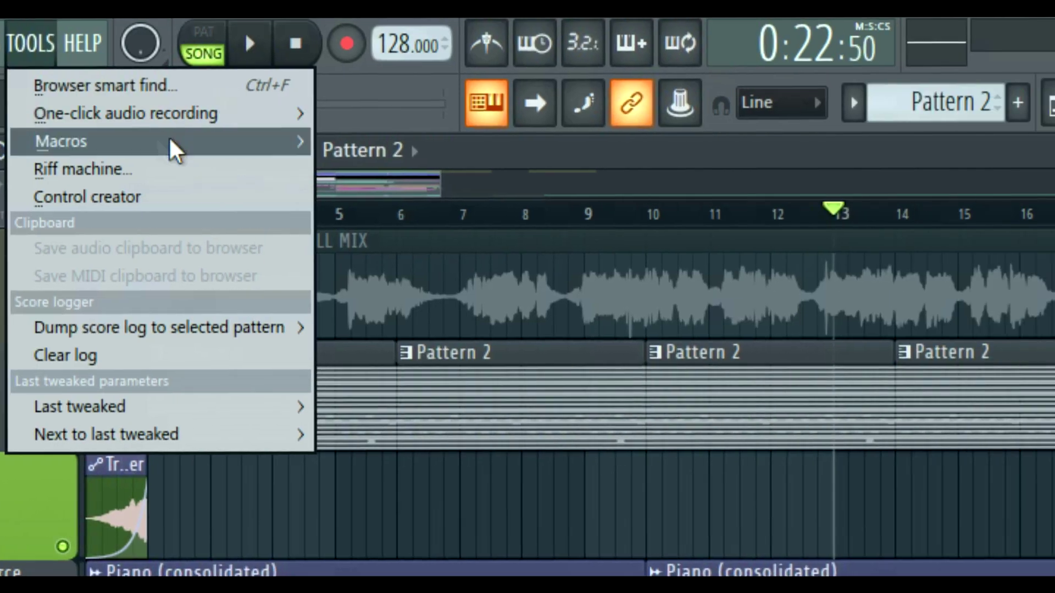
{"action": "mouse_move", "coordinate": [256, 156]}
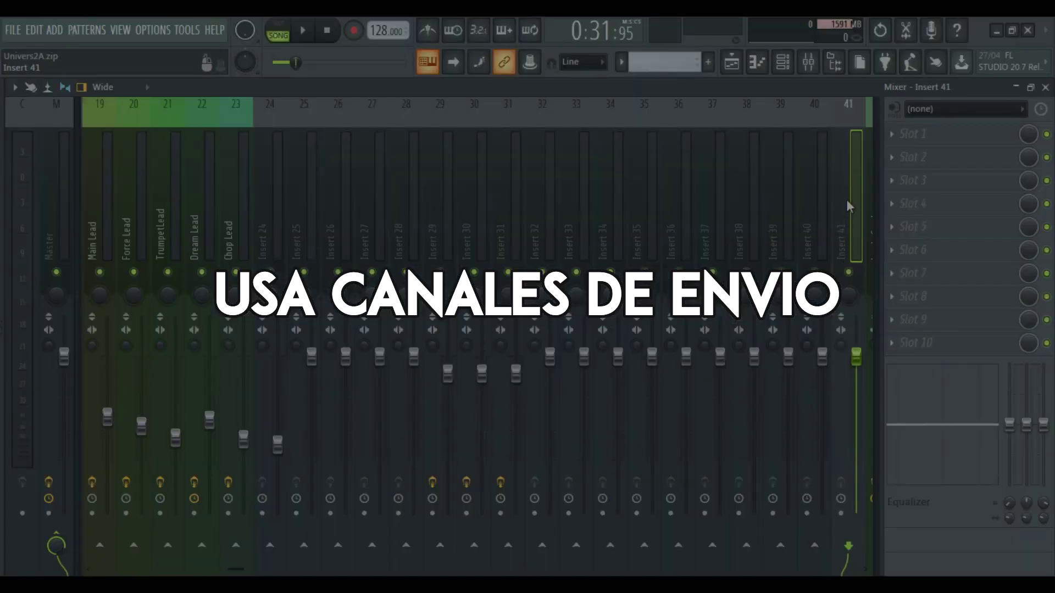
Step: Name mixer insert 41 "Reverb" and give it a green colour
{"action": "right_click", "coordinate": [849, 206]}
{"action": "left_click", "coordinate": [901, 118]}
{"action": "type", "text": "Reverb"}
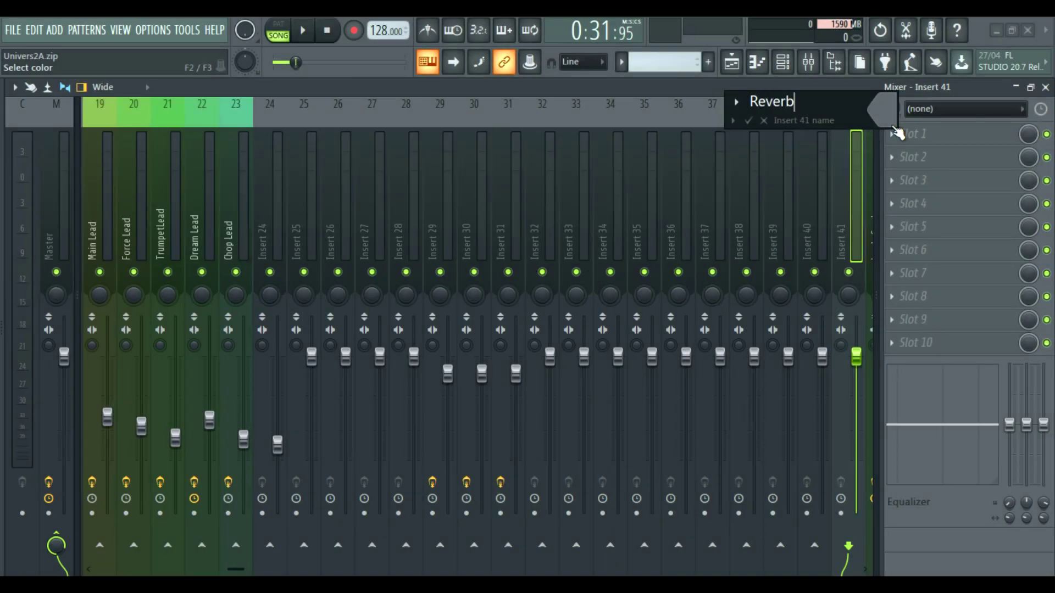
{"action": "left_click", "coordinate": [893, 125]}
{"action": "left_click", "coordinate": [842, 113]}
{"action": "key", "text": "Return"}
Step: Load Fruity Reeverb 2 into the first effect slot of the Reverb track and close its window
{"action": "left_click", "coordinate": [892, 136]}
{"action": "left_click", "coordinate": [586, 216]}
{"action": "left_click_drag", "start_coordinate": [341, 240], "coordinate": [576, 207]}
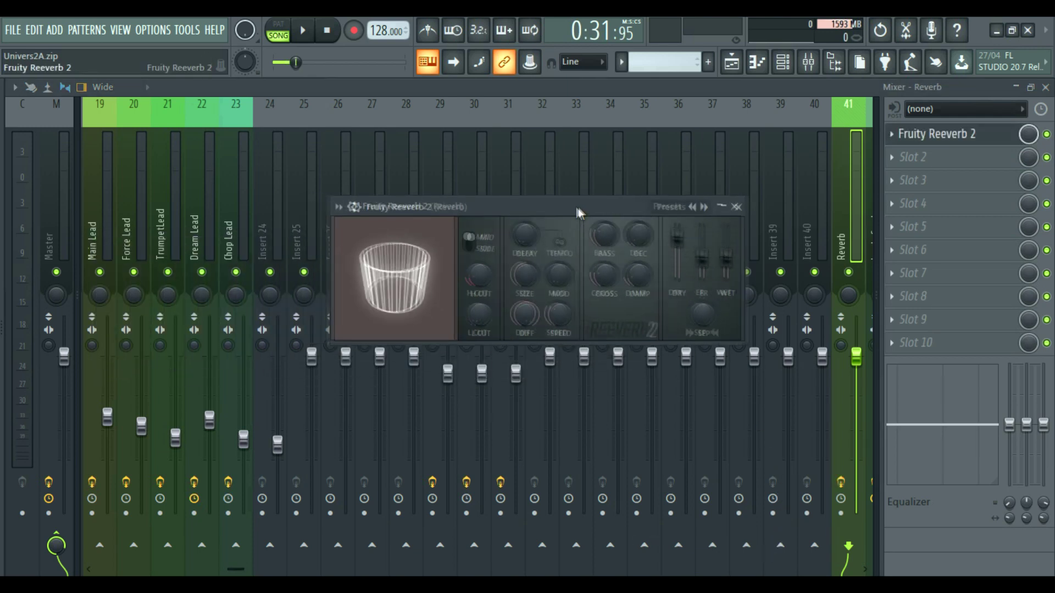
{"action": "left_click", "coordinate": [735, 206]}
Step: Select the five lead tracks from Main Lead to Chop Lead and lower their volume faders together slightly
{"action": "left_click", "coordinate": [245, 171]}
{"action": "left_click", "coordinate": [107, 172]}
{"action": "left_click_drag", "start_coordinate": [122, 171], "coordinate": [248, 192]}
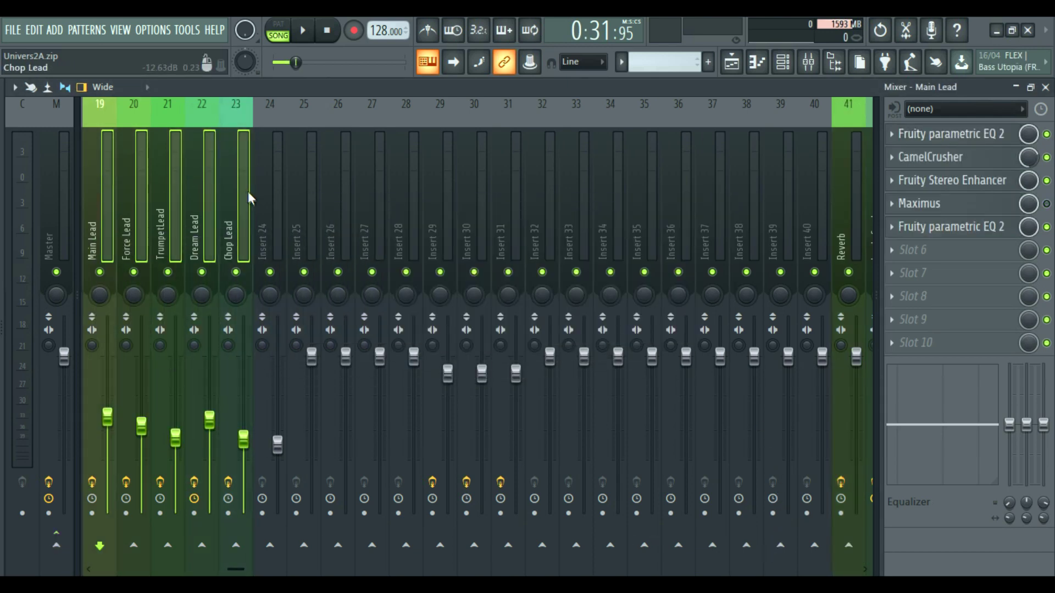
{"action": "left_click_drag", "start_coordinate": [249, 448], "coordinate": [249, 460]}
Step: Send the Main Lead track to the Reverb track and adjust its send level
{"action": "left_click", "coordinate": [101, 283]}
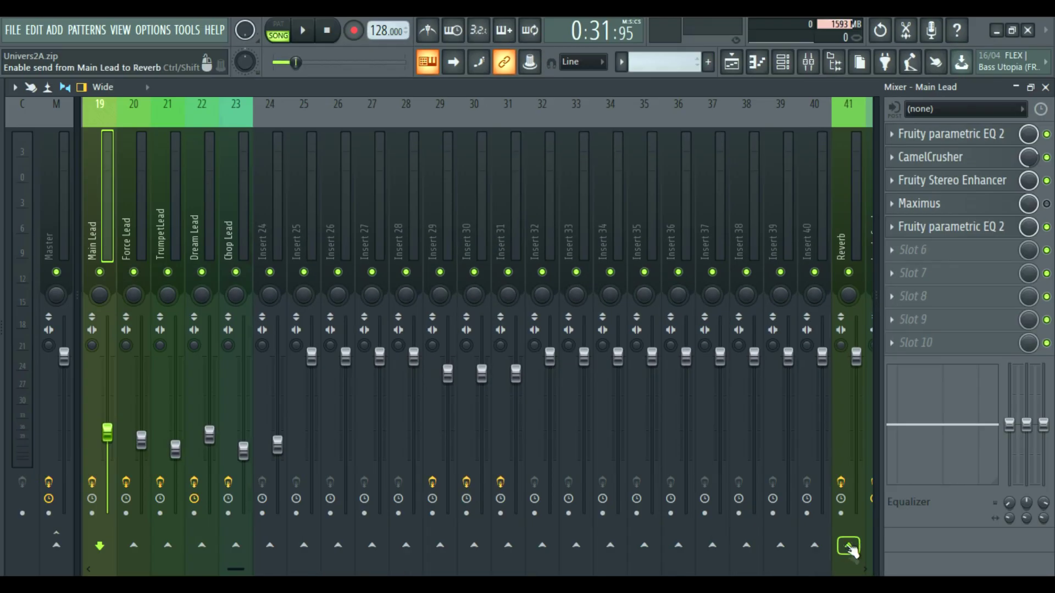
{"action": "left_click", "coordinate": [848, 549]}
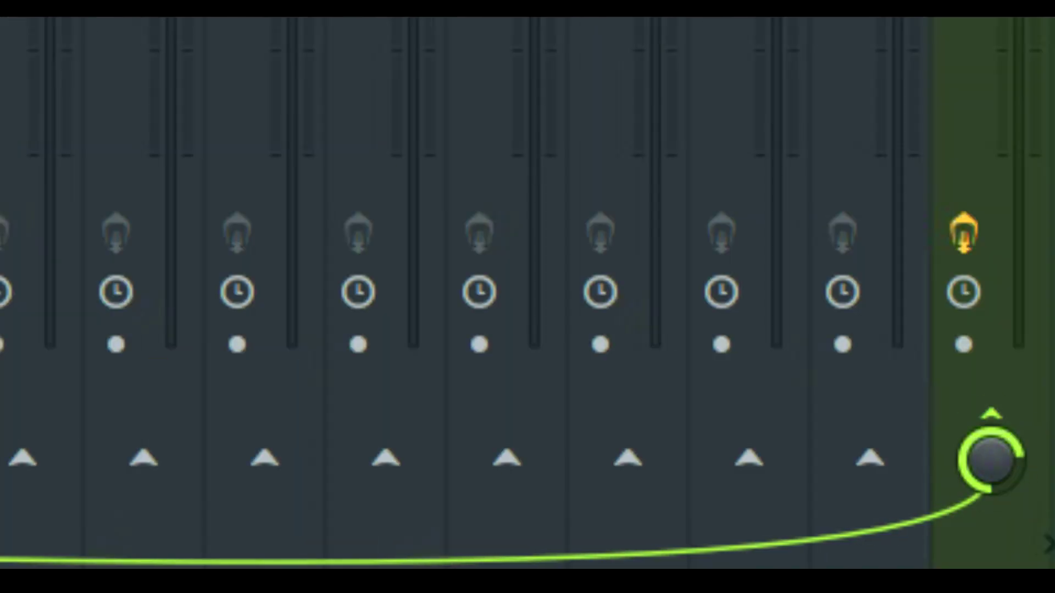
{"action": "left_click_drag", "start_coordinate": [991, 461], "coordinate": [992, 417]}
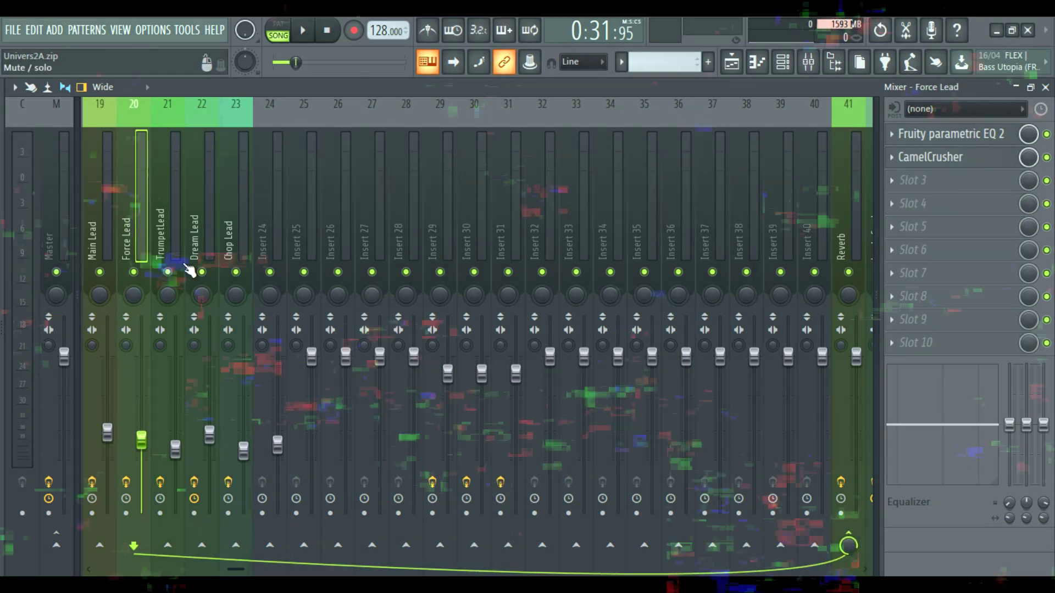
Step: Send the TrumpetLead and Dream Lead tracks to the Reverb track
{"action": "left_click", "coordinate": [163, 249]}
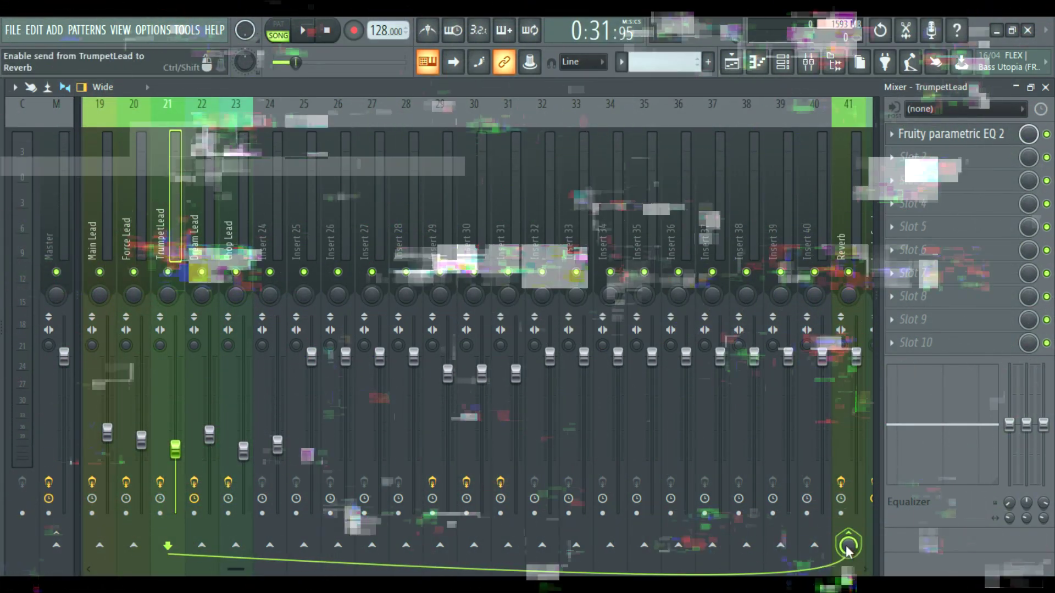
{"action": "left_click", "coordinate": [198, 252]}
{"action": "left_click", "coordinate": [849, 546]}
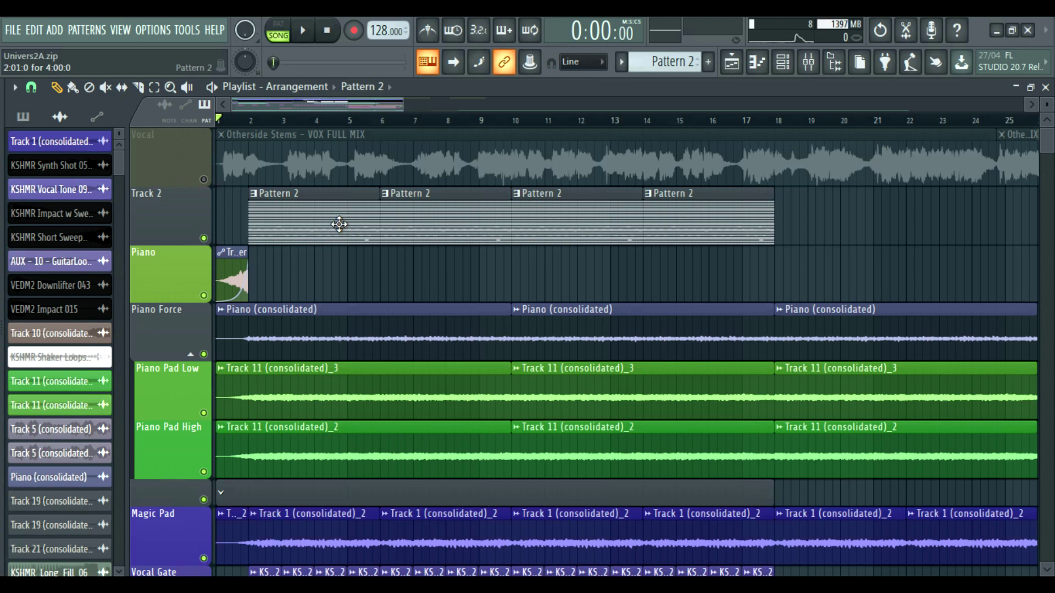
Step: Hide the playlist's clip picker and open the Plugin performance monitor to examine each plugin's processing load
{"action": "key", "text": "alt+p"}
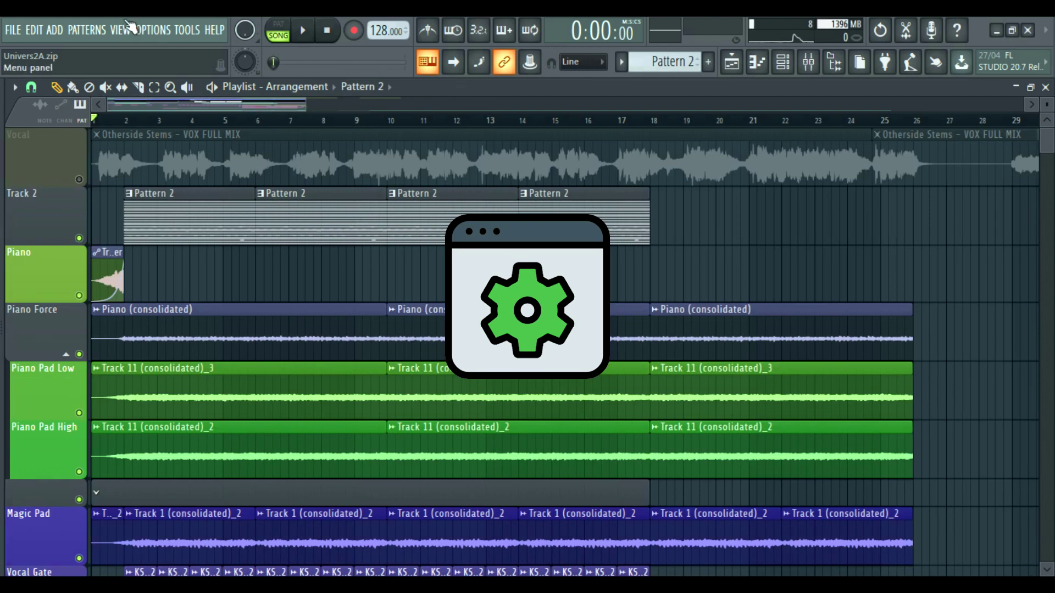
{"action": "left_click", "coordinate": [129, 29]}
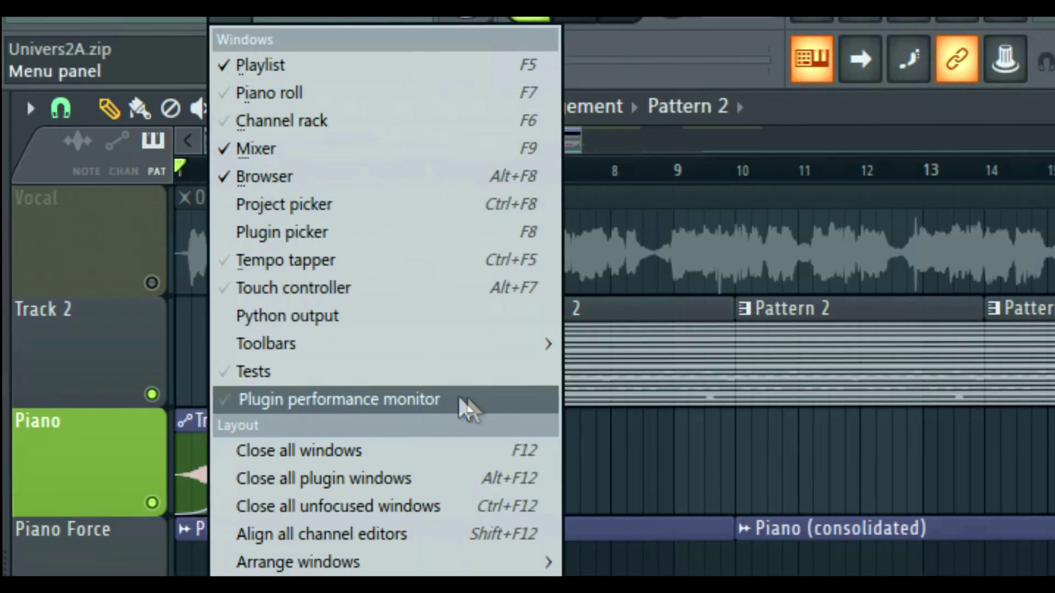
{"action": "left_click", "coordinate": [460, 400]}
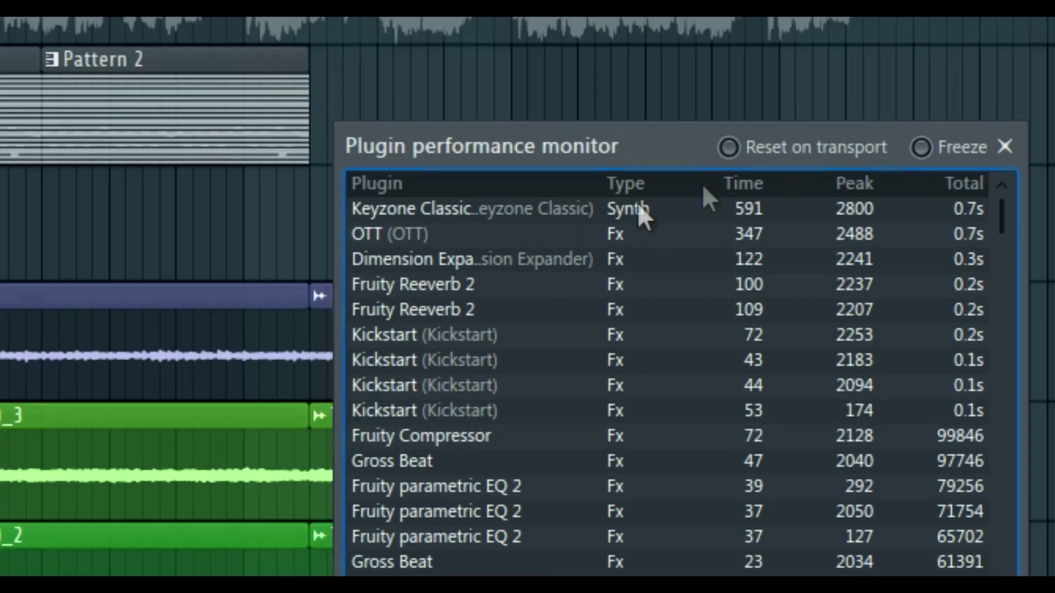
Step: Close the Plugin performance monitor and consolidate Track 2 from the track start, rendering with 512-point sinc resampling and HQ for all plugins
{"action": "left_click", "coordinate": [718, 269]}
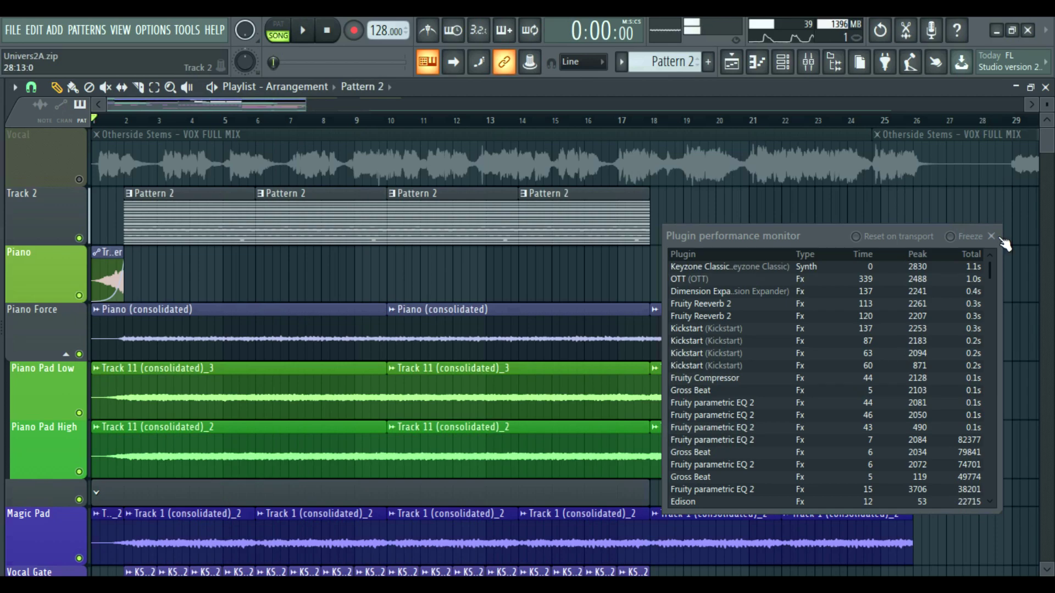
{"action": "left_click", "coordinate": [993, 236]}
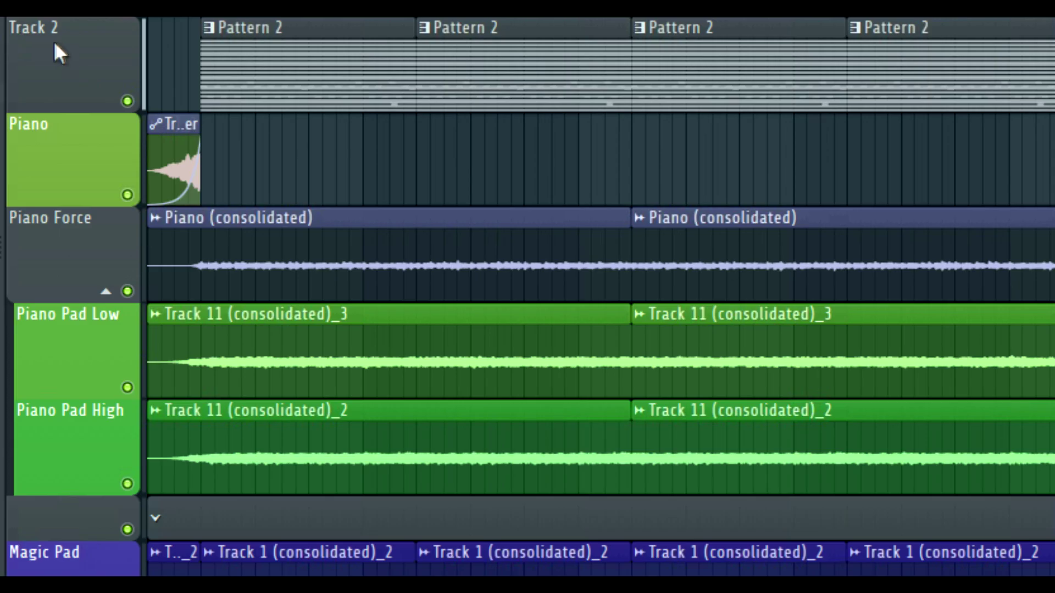
{"action": "right_click", "coordinate": [34, 200]}
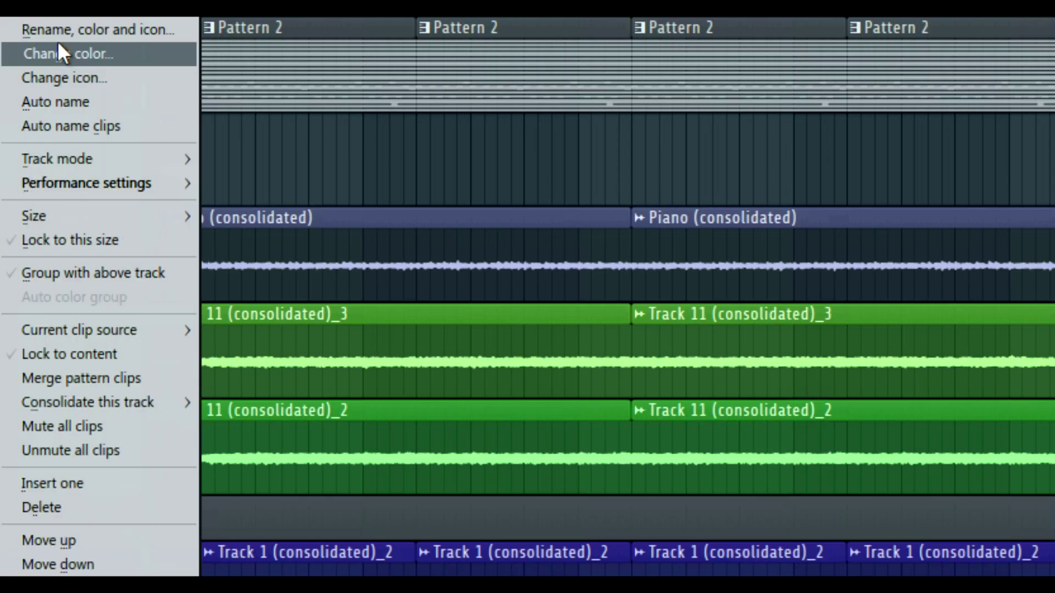
{"action": "mouse_move", "coordinate": [166, 401]}
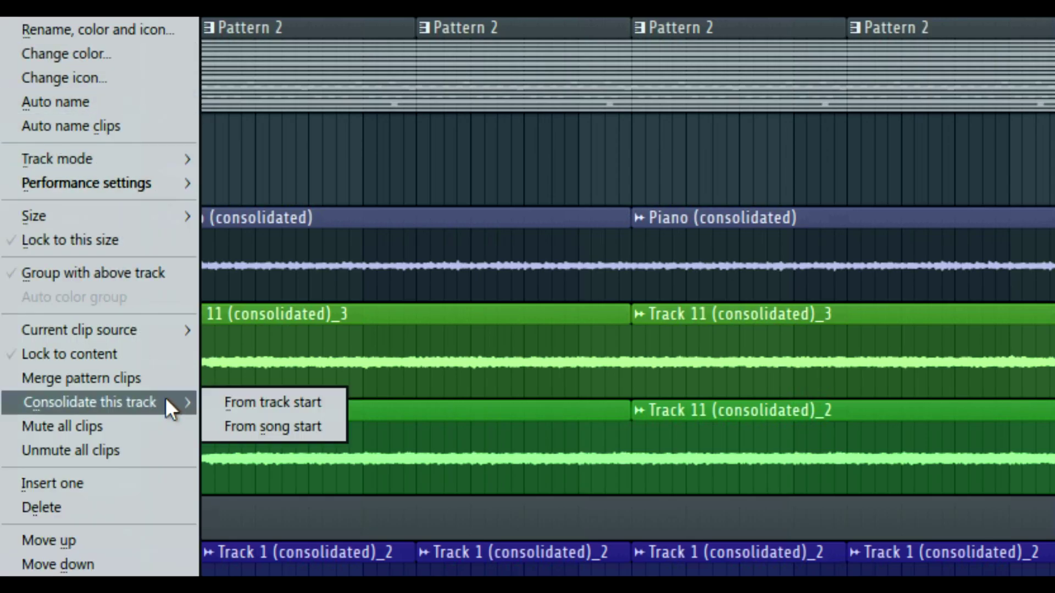
{"action": "left_click", "coordinate": [329, 404]}
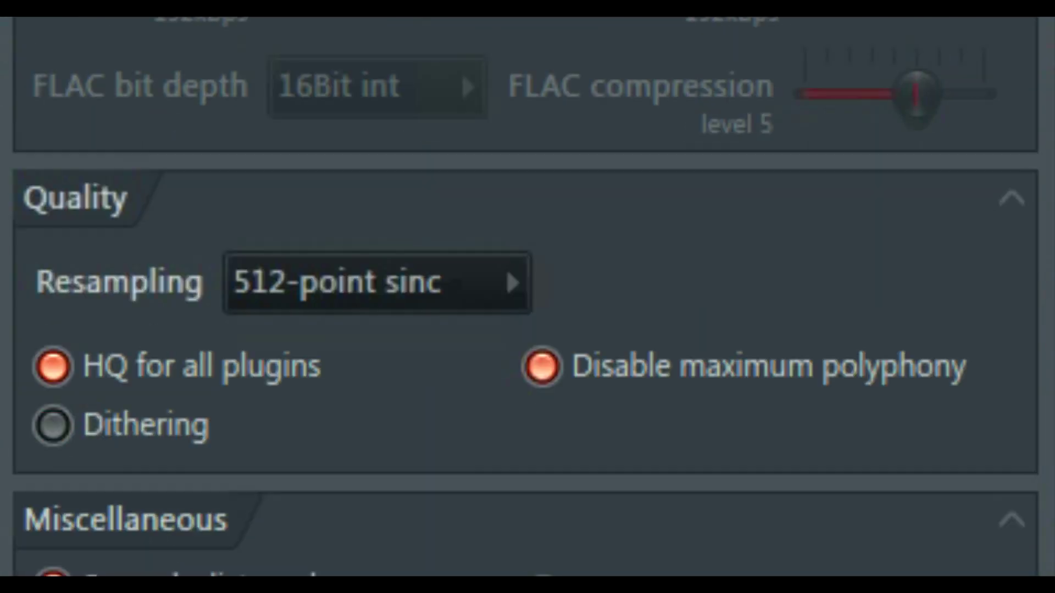
{"action": "left_click", "coordinate": [977, 507]}
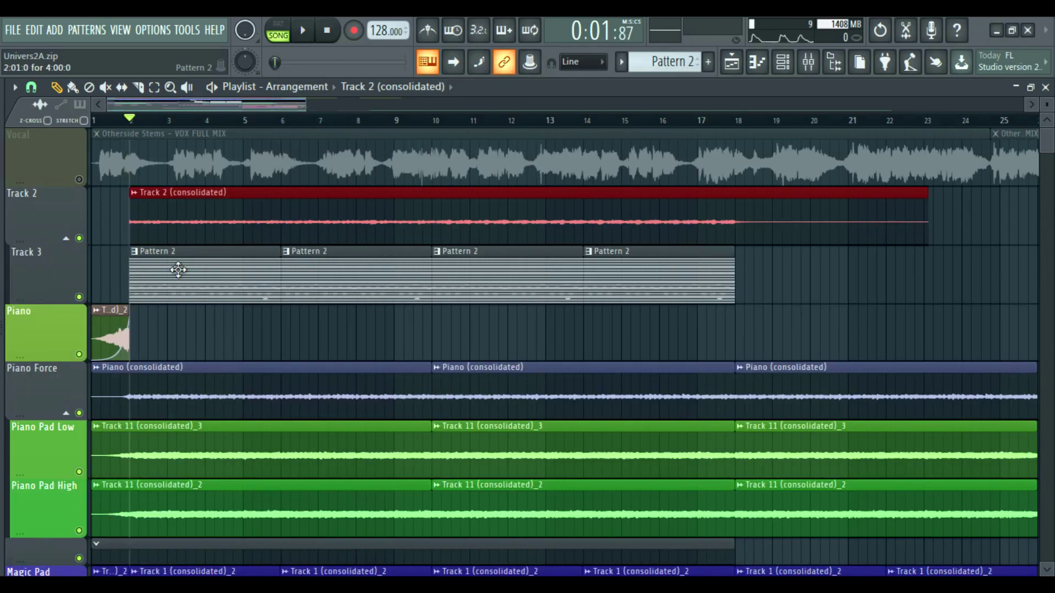
Step: Delete the four original Pattern 2 clips from Track 3 and remove the emptied track from the playlist
{"action": "right_click", "coordinate": [178, 270]}
{"action": "right_click", "coordinate": [312, 282]}
{"action": "right_click", "coordinate": [528, 293]}
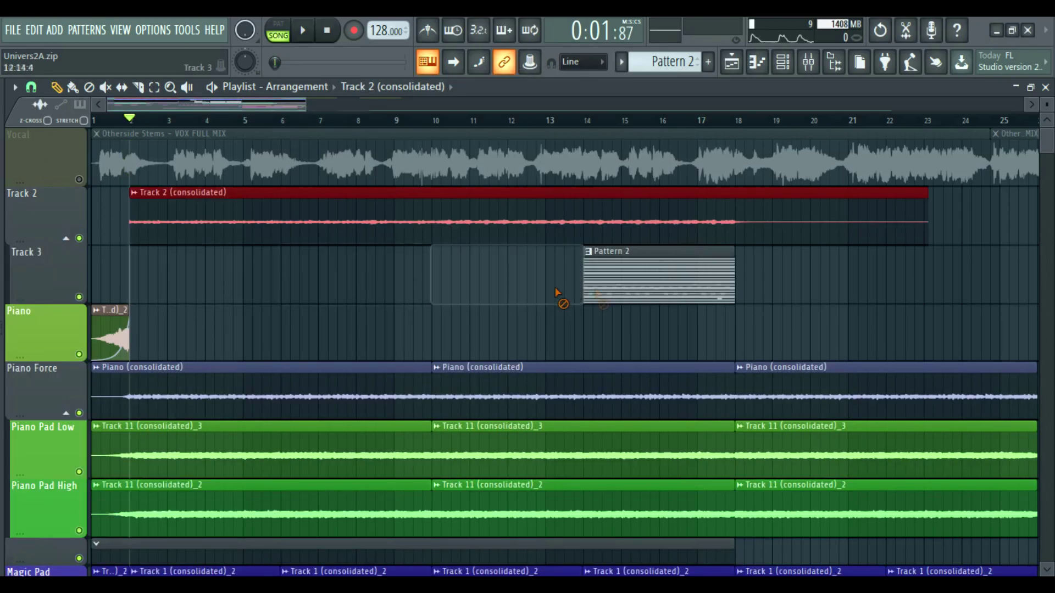
{"action": "right_click", "coordinate": [596, 295]}
{"action": "right_click", "coordinate": [52, 276]}
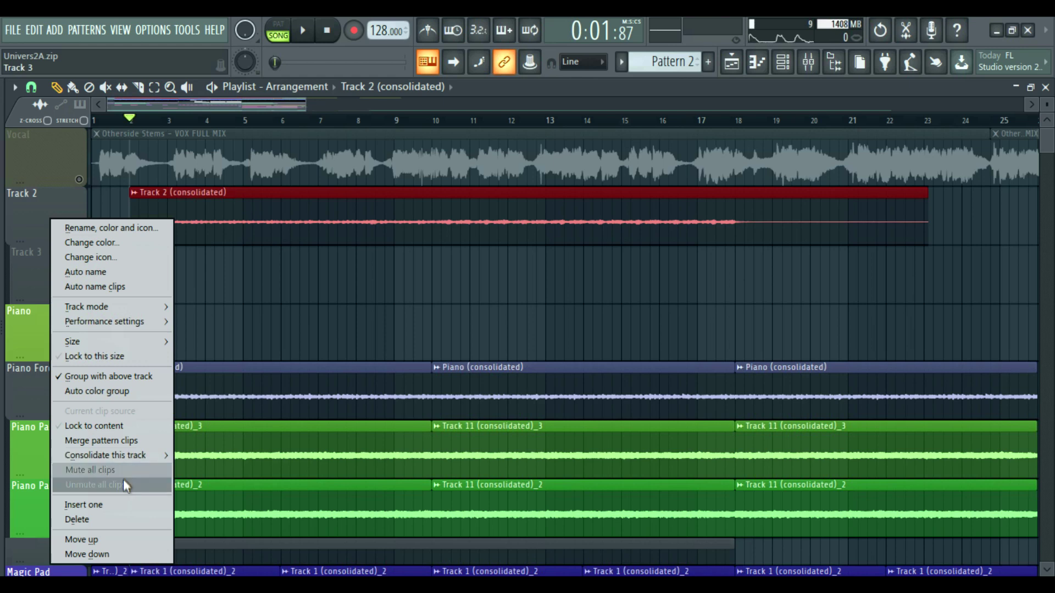
{"action": "left_click", "coordinate": [117, 518]}
{"action": "left_click", "coordinate": [603, 346]}
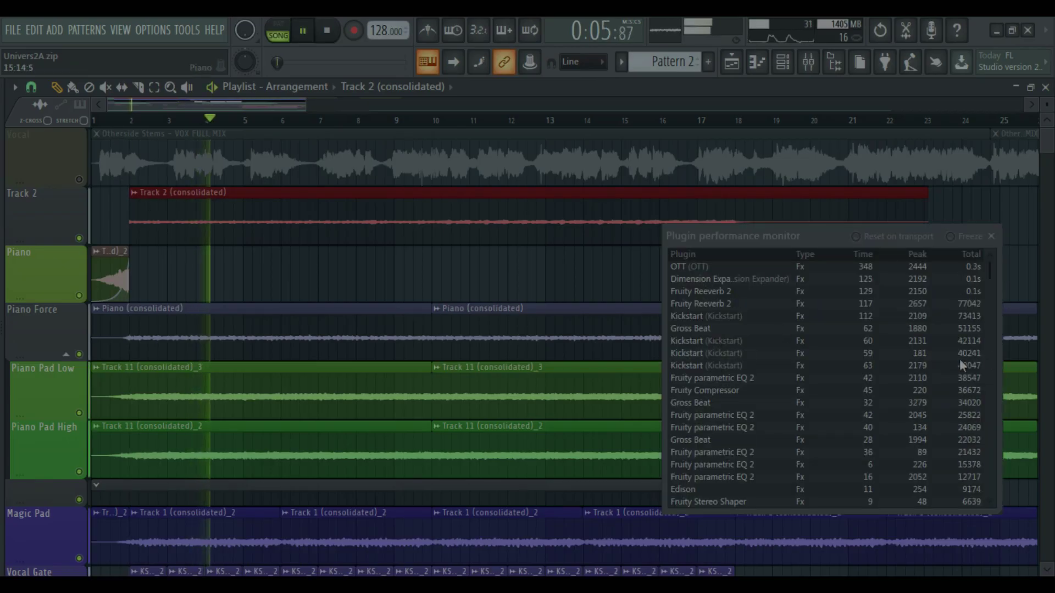
Step: Examine the plugins' processing load in the Plugin performance monitor during playback, then pause the song and close the monitor
{"action": "left_click_drag", "start_coordinate": [839, 239], "coordinate": [837, 236]}
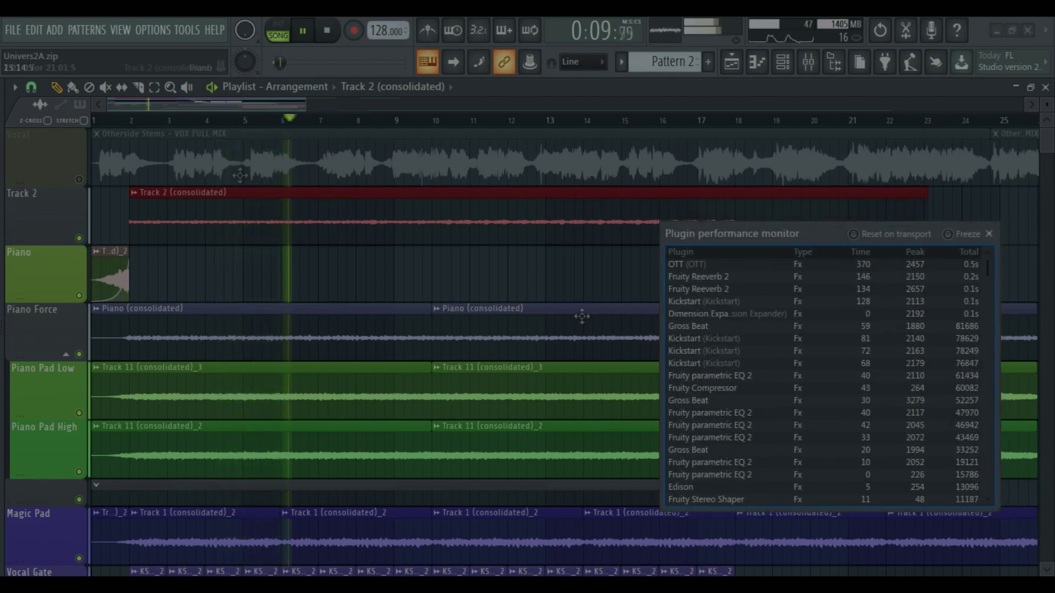
{"action": "left_click", "coordinate": [233, 123]}
{"action": "key", "text": "space"}
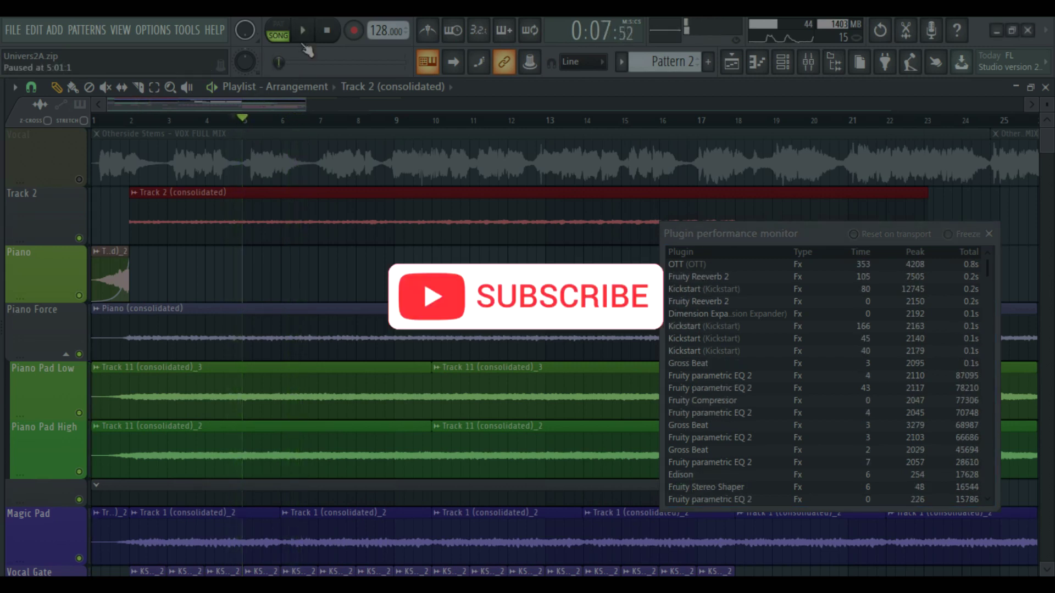
{"action": "left_click", "coordinate": [991, 234]}
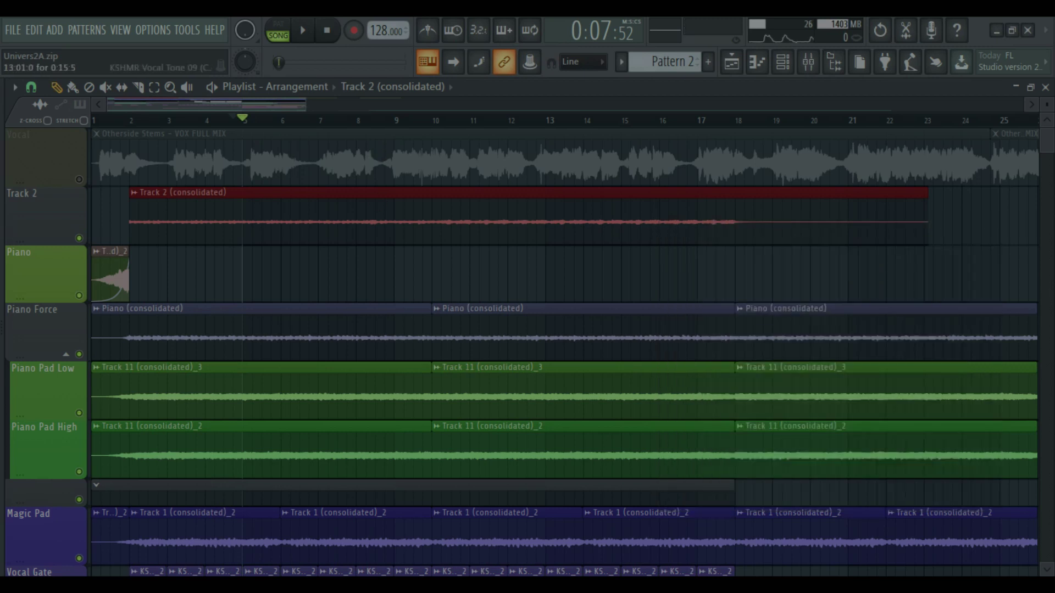